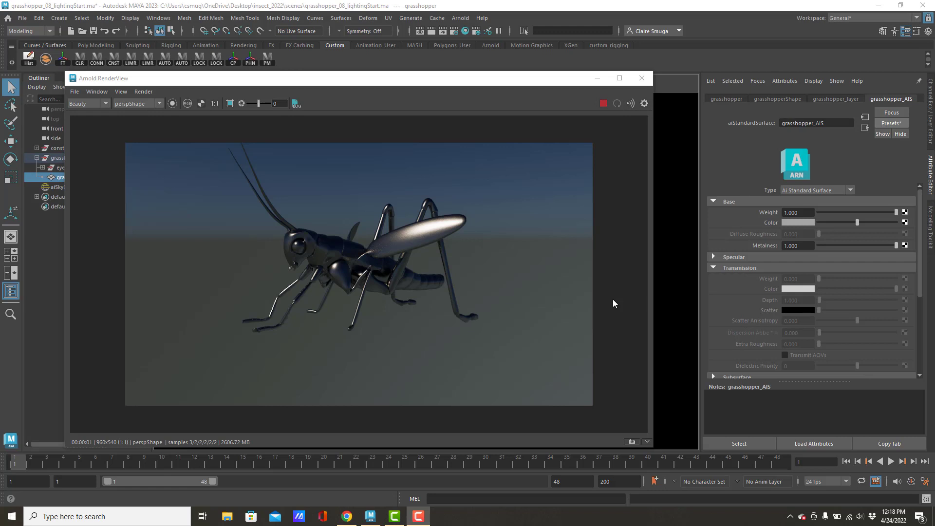
# Close the Arnold RenderView and delete aiSkyDomeLight1
pyautogui.click(642, 79)
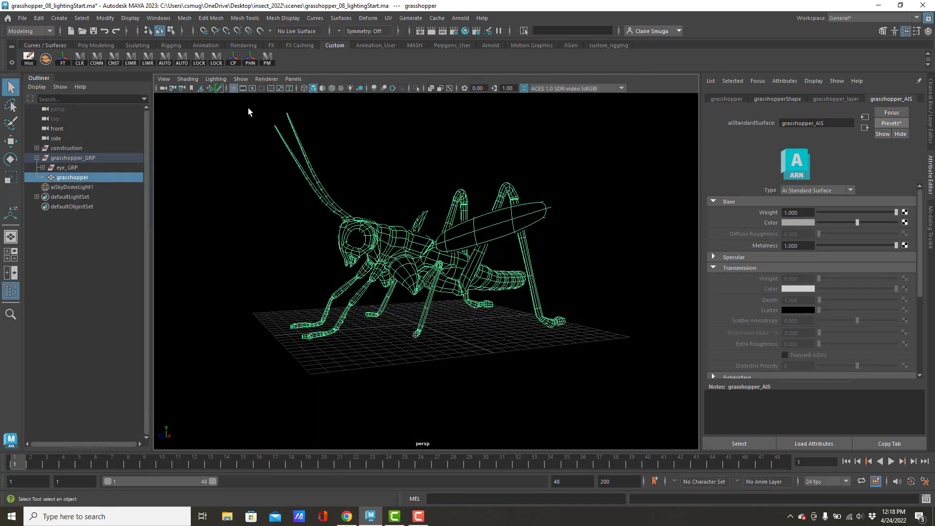
pyautogui.click(79, 187)
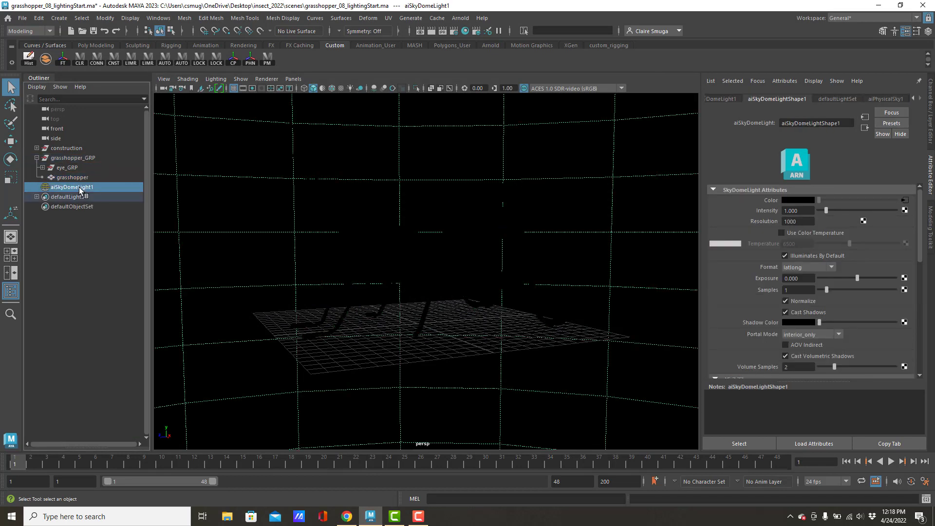
pyautogui.press('Delete')
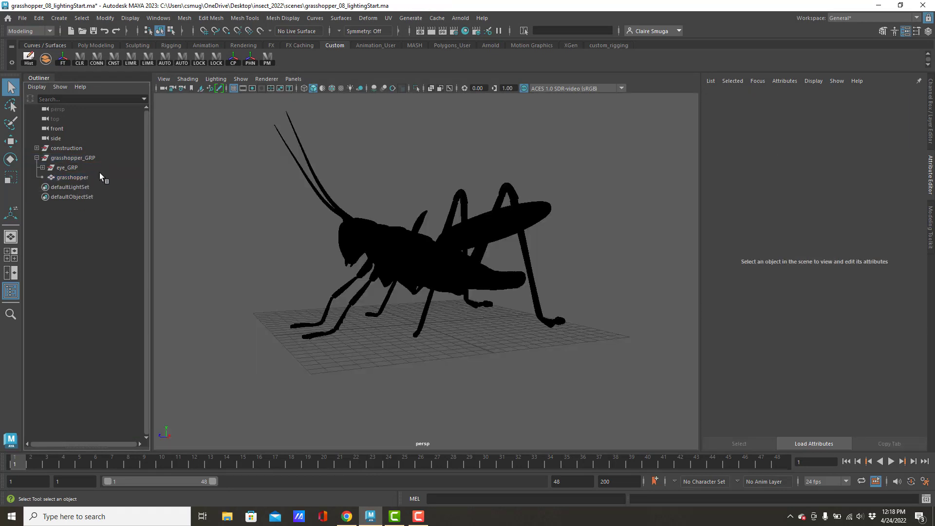
# Start a scene import and browse the hand_project and handDemo_wednesday scenes folders on the Desktop
pyautogui.click(22, 18)
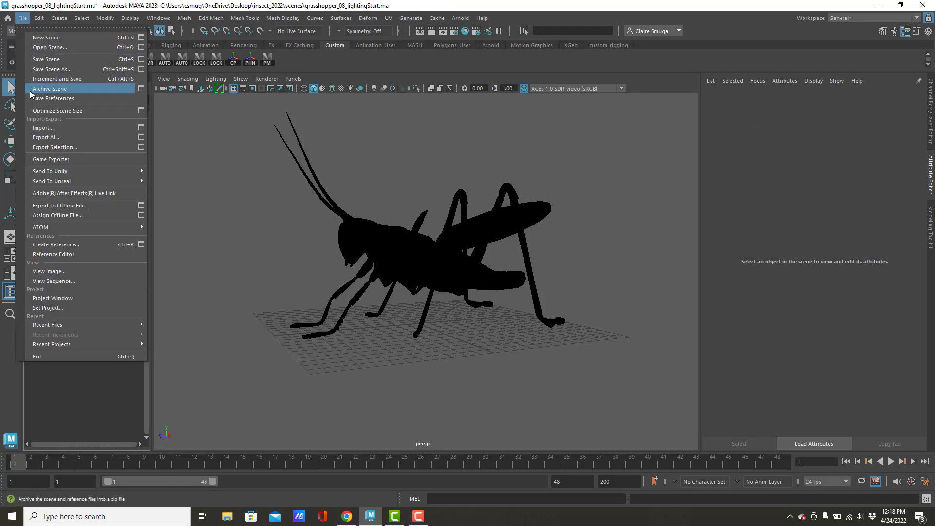
pyautogui.click(32, 129)
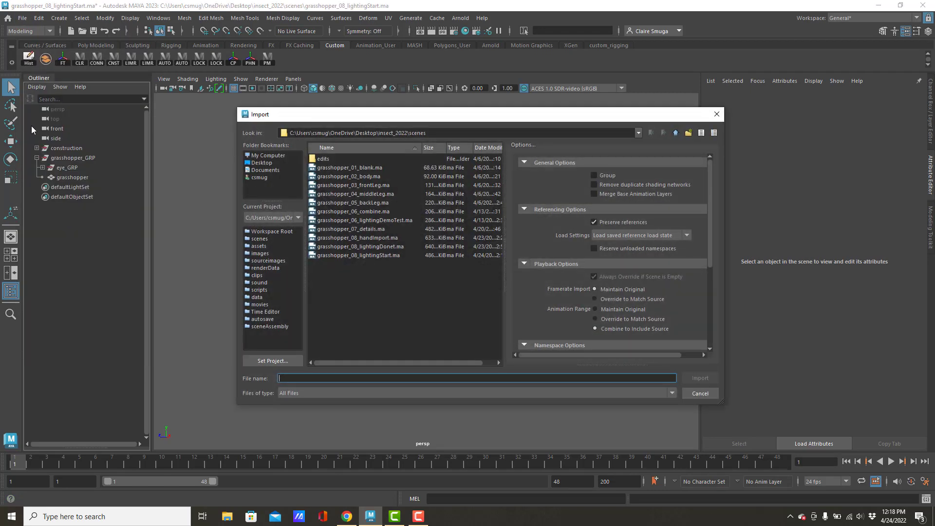
pyautogui.click(255, 163)
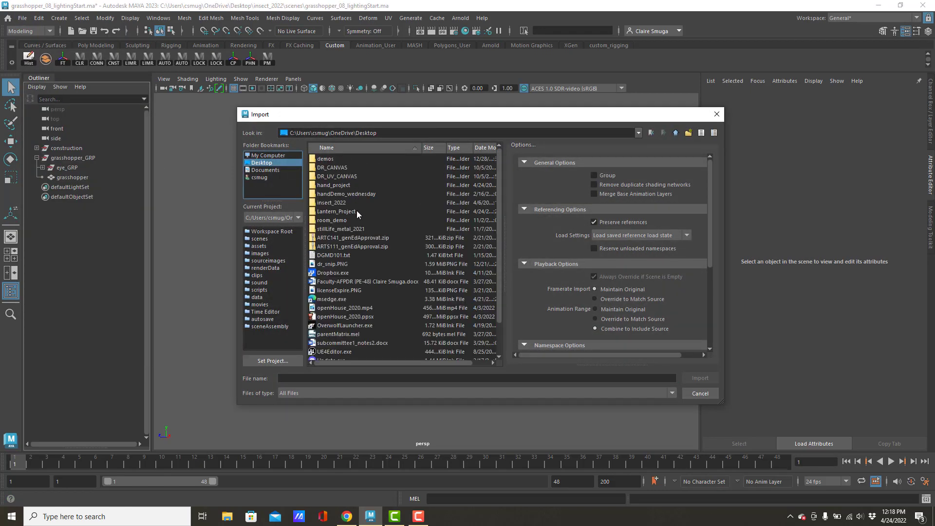
pyautogui.doubleClick(341, 185)
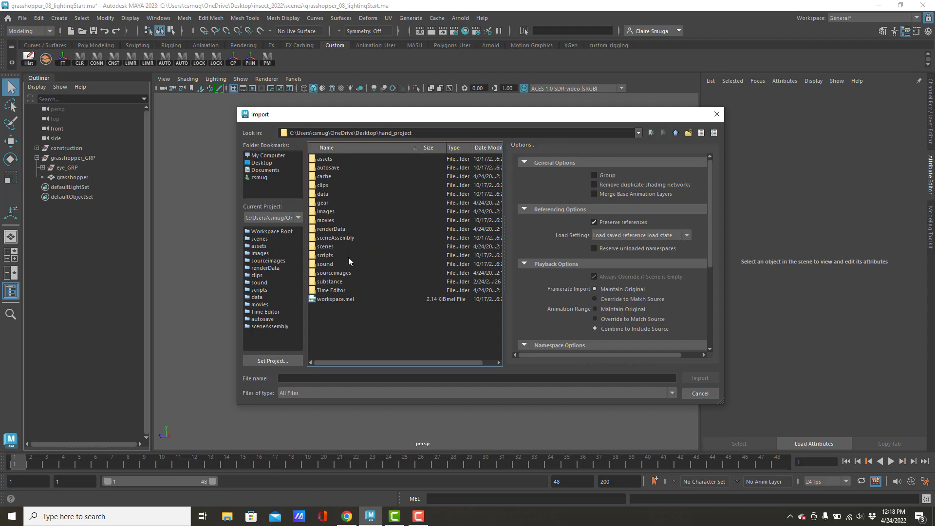
pyautogui.doubleClick(333, 247)
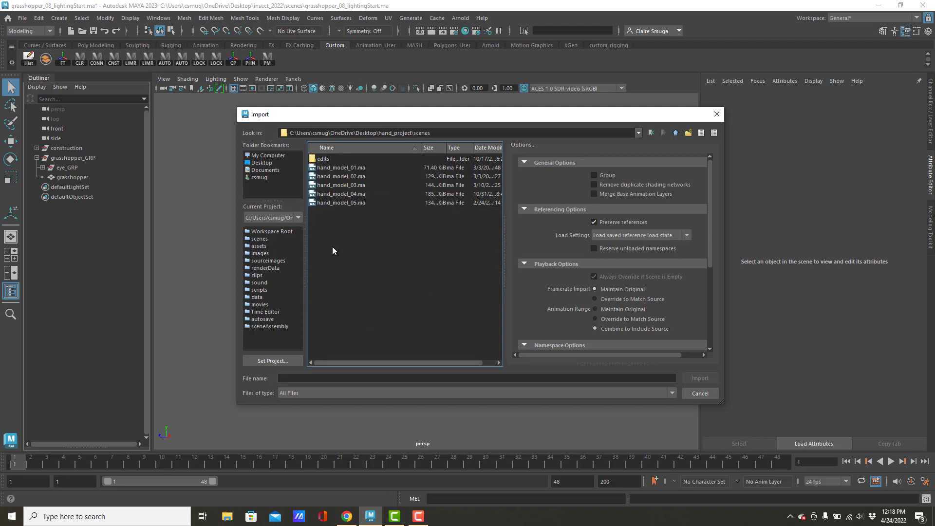
pyautogui.click(676, 134)
pyautogui.click(675, 134)
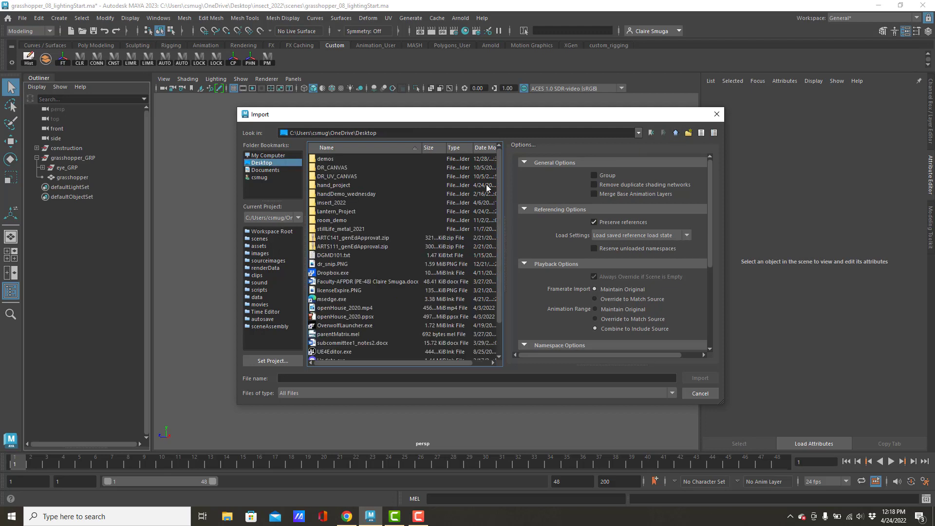
pyautogui.doubleClick(362, 195)
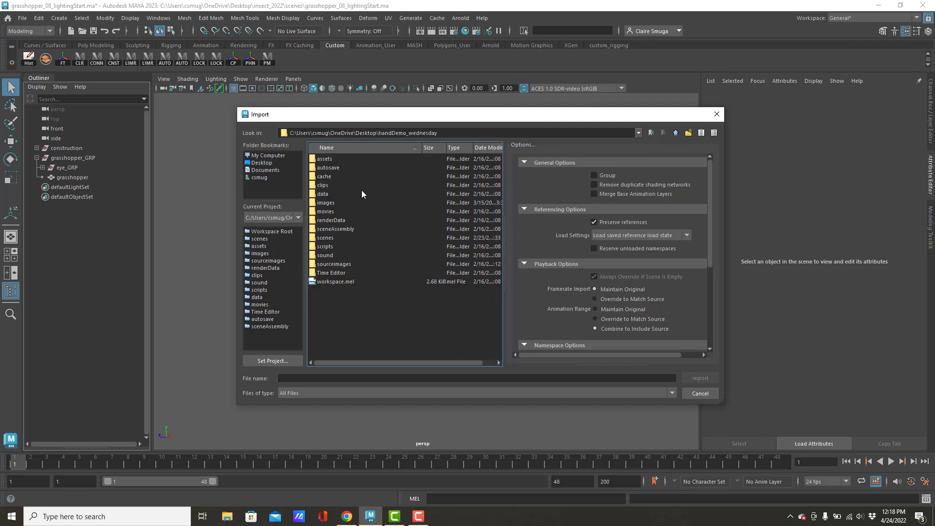
pyautogui.doubleClick(325, 238)
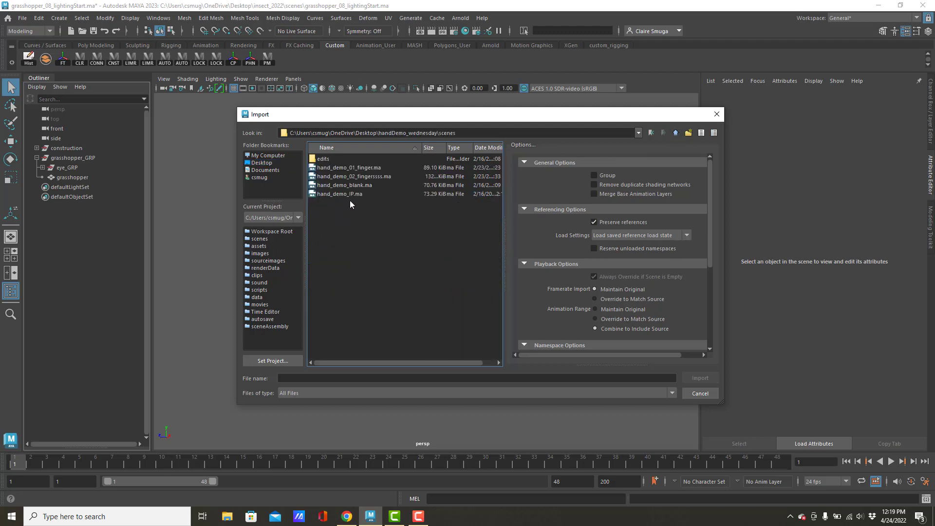
pyautogui.click(676, 133)
pyautogui.click(676, 133)
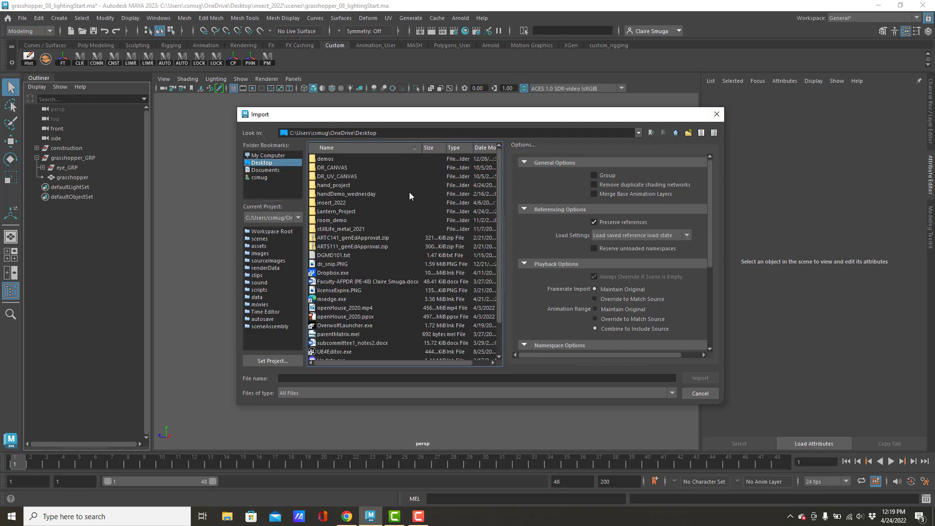
# Import hand_model_05.ma from hand_project/scenes
pyautogui.doubleClick(334, 185)
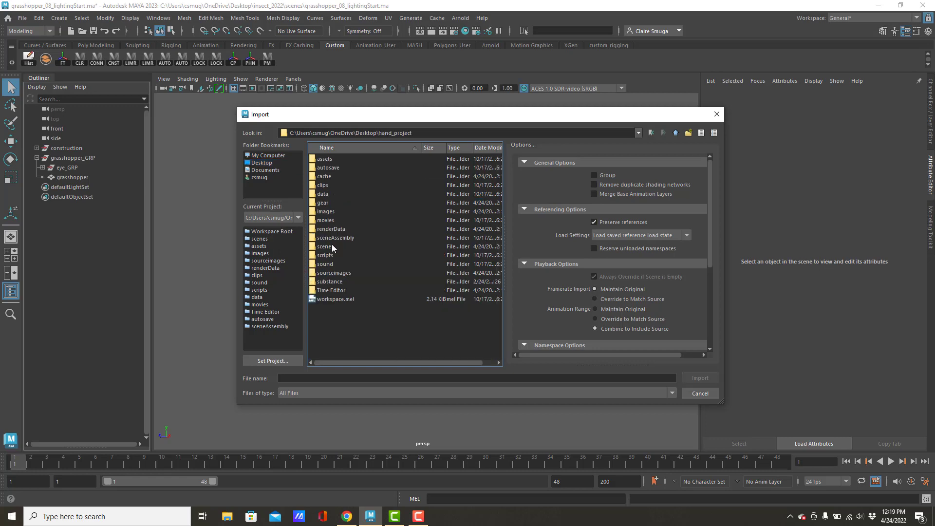
pyautogui.doubleClick(329, 248)
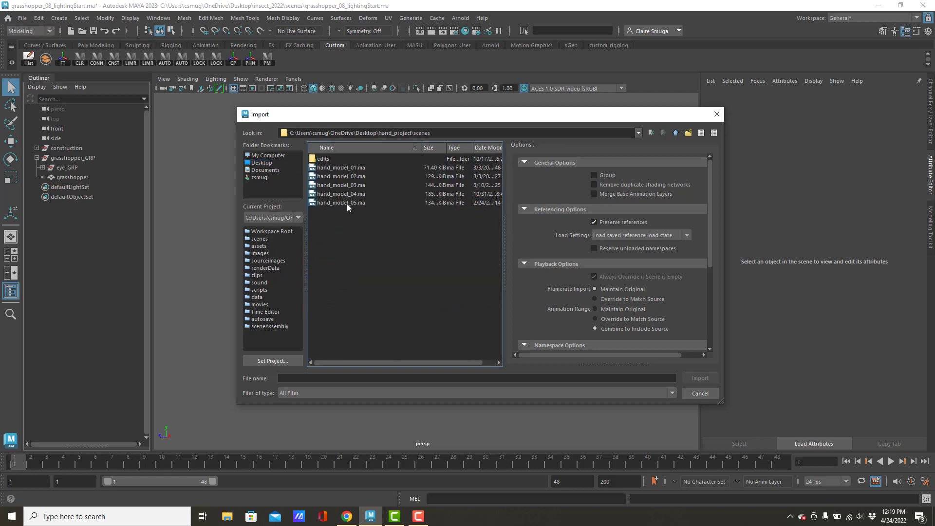
pyautogui.click(347, 204)
pyautogui.click(700, 377)
# Dismiss the student version warning, select the hand and rotate it about X to lie flat
pyautogui.click(441, 267)
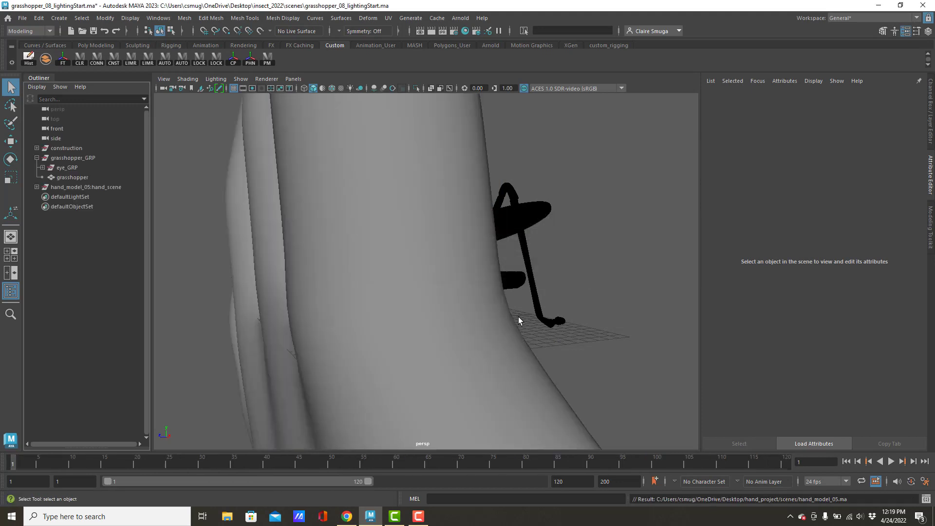
pyautogui.scroll(-10, 448, 267)
pyautogui.keyDown('alt'); pyautogui.moveTo(397, 286); pyautogui.dragTo(578, 305); pyautogui.keyUp('alt')
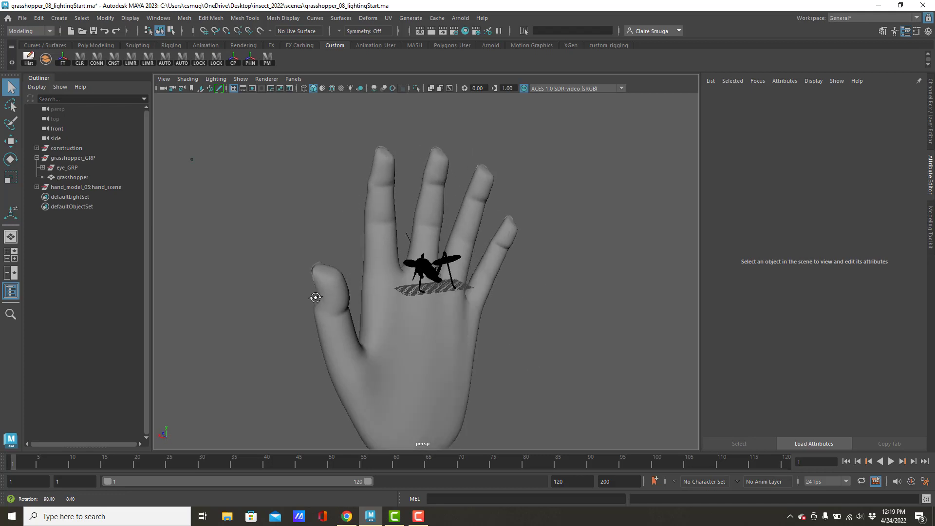
pyautogui.click(515, 279)
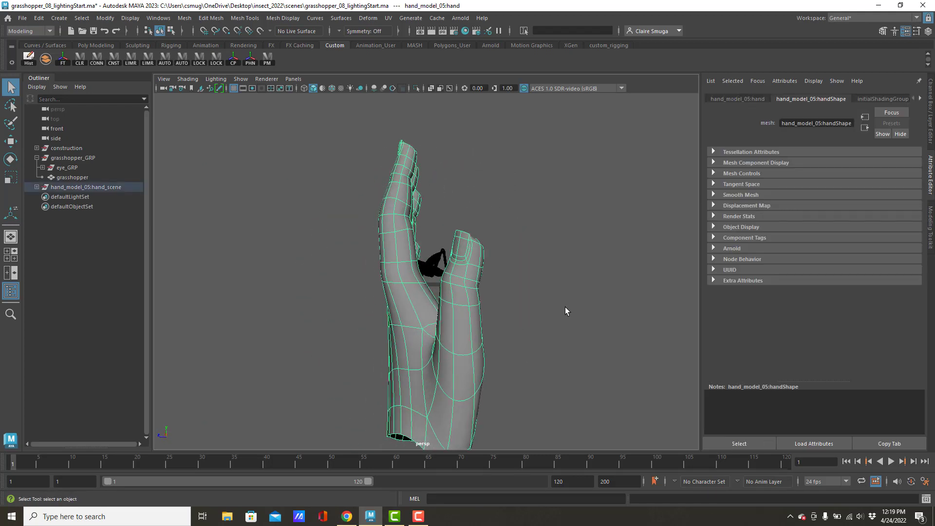
pyautogui.press('e')
pyautogui.moveTo(442, 344); pyautogui.dragTo(476, 291)
# Shrink the hand to about 0.85 scale and raise it up under the grasshopper
pyautogui.keyDown('alt'); pyautogui.moveTo(452, 333); pyautogui.dragTo(511, 357); pyautogui.keyUp('alt')
pyautogui.press('r')
pyautogui.moveTo(444, 301); pyautogui.dragTo(398, 298)
pyautogui.press('w')
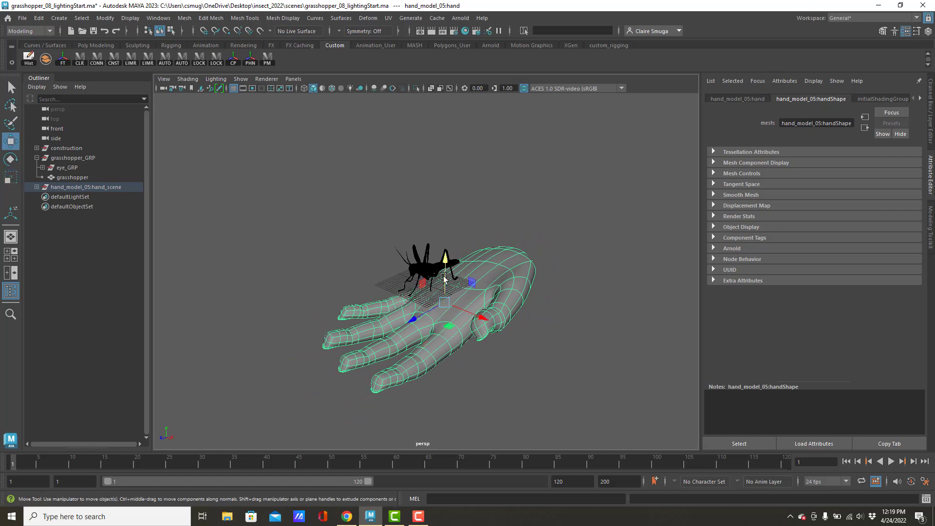
pyautogui.moveTo(444, 257); pyautogui.dragTo(439, 236)
# Tilt the hand to a better angle so the grasshopper stands on the palm
pyautogui.press('e')
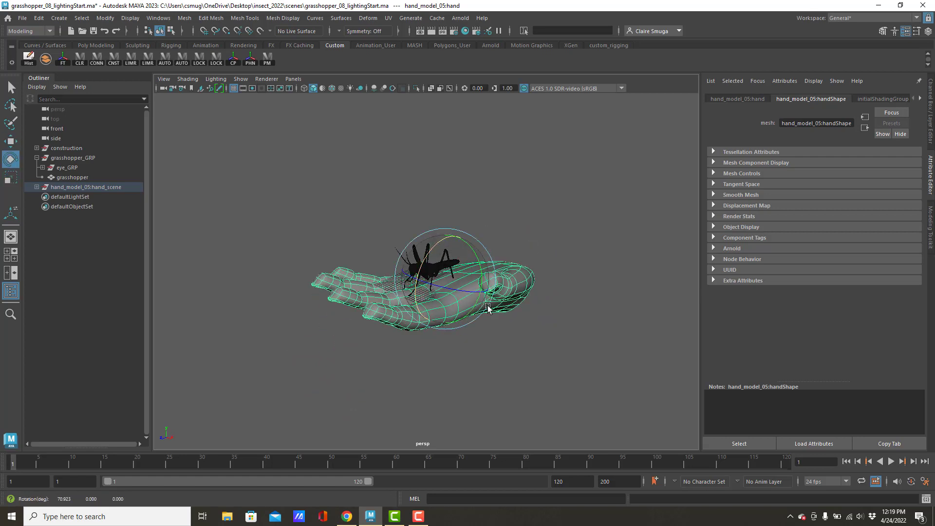
pyautogui.moveTo(488, 311); pyautogui.dragTo(409, 315)
pyautogui.keyDown('alt'); pyautogui.moveTo(409, 315); pyautogui.dragTo(759, 322, button='right'); pyautogui.keyUp('alt')
pyautogui.keyDown('alt'); pyautogui.moveTo(528, 323); pyautogui.dragTo(570, 298); pyautogui.keyUp('alt')
# Soft-select the grasshopper's front foot vertices and lower that foot toward the palm
pyautogui.click(490, 251)
pyautogui.click(361, 247)
pyautogui.moveTo(361, 247); pyautogui.dragTo(316, 227, button='right')
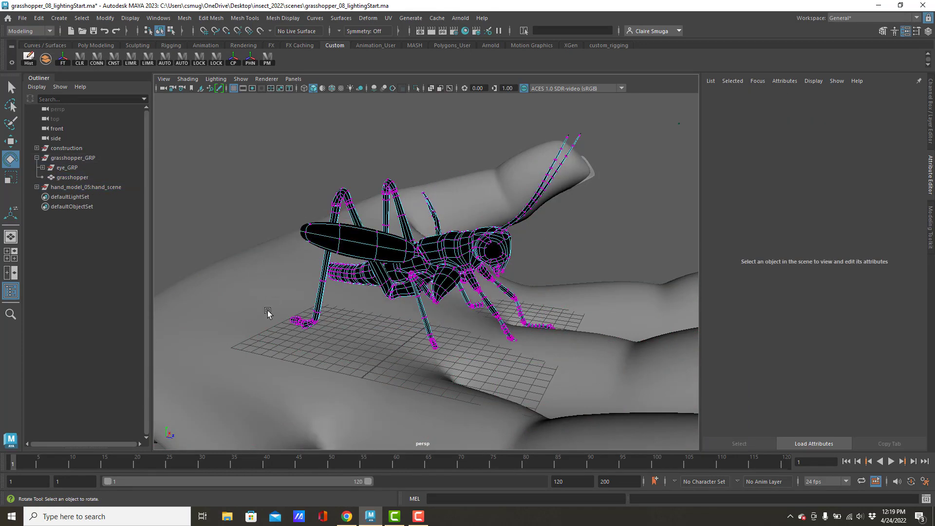
pyautogui.moveTo(267, 308); pyautogui.dragTo(341, 343)
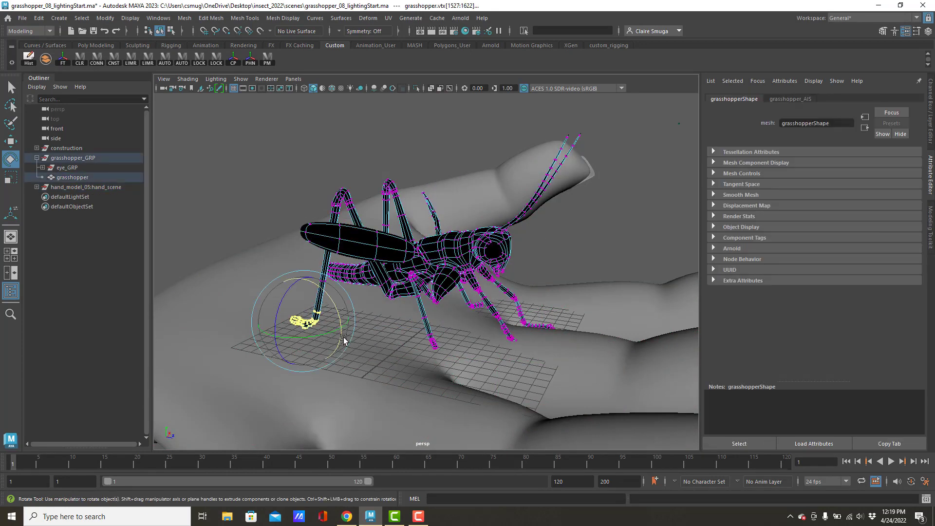
pyautogui.press('b')
pyautogui.moveTo(344, 336); pyautogui.dragTo(441, 288, button='middle')
pyautogui.press('w')
pyautogui.moveTo(430, 293)
pyautogui.keyDown('alt'); pyautogui.mouseDown()
pyautogui.moveTo(450, 314)
pyautogui.moveTo(436, 310)
pyautogui.mouseUp(); pyautogui.keyUp('alt')
pyautogui.moveTo(364, 282); pyautogui.dragTo(360, 299)
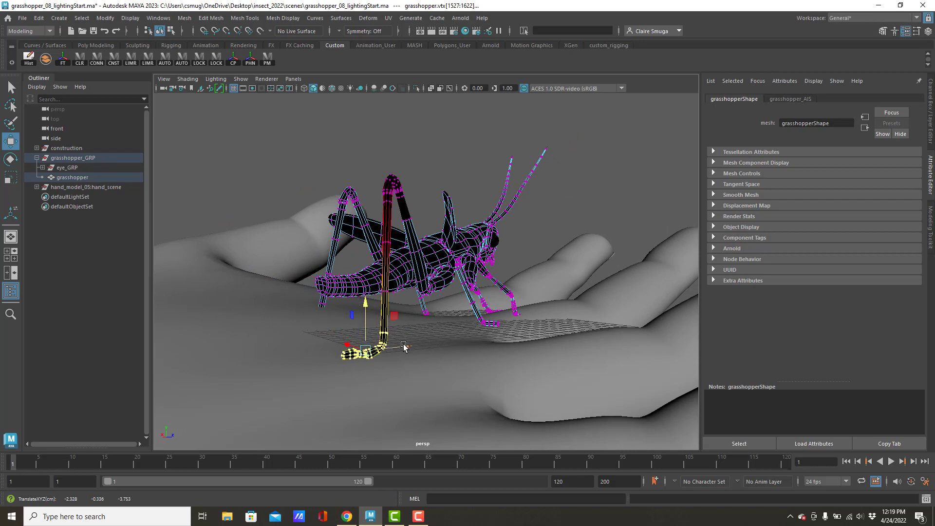
pyautogui.moveTo(404, 347); pyautogui.dragTo(436, 344, button='middle')
pyautogui.keyDown('alt'); pyautogui.moveTo(440, 345); pyautogui.dragTo(515, 364); pyautogui.keyUp('alt')
# Select the other foot's vertices, shrink the falloff to the lower leg, and nudge it onto the palm
pyautogui.moveTo(310, 341); pyautogui.dragTo(501, 350)
pyautogui.press('e')
pyautogui.press('w')
pyautogui.keyDown('alt'); pyautogui.moveTo(407, 358); pyautogui.dragTo(517, 378); pyautogui.keyUp('alt')
pyautogui.moveTo(424, 357); pyautogui.dragTo(467, 407)
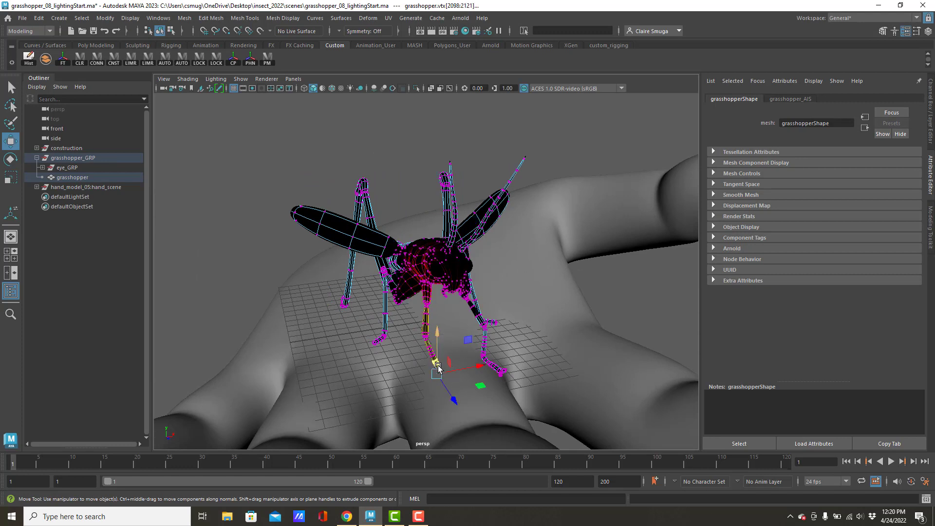
pyautogui.moveTo(437, 367); pyautogui.dragTo(443, 331)
pyautogui.press('e')
pyautogui.press('w')
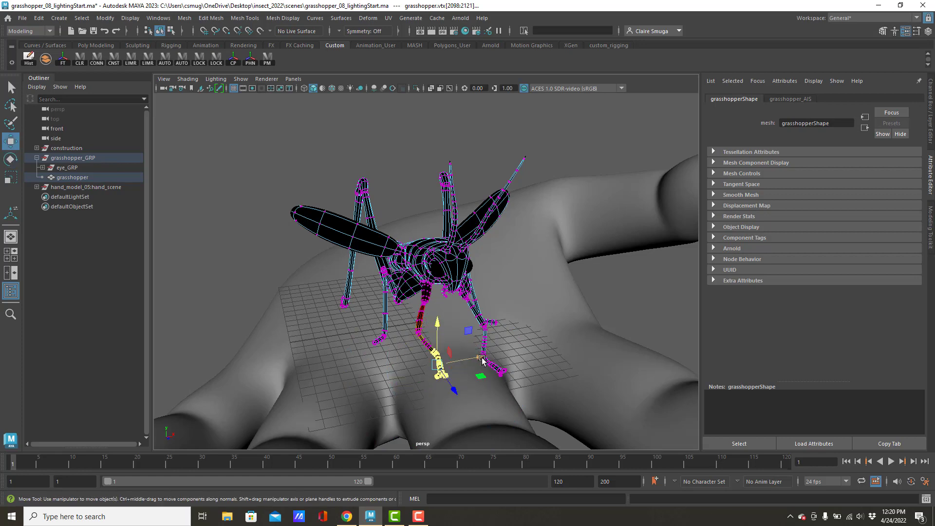
pyautogui.moveTo(482, 360); pyautogui.dragTo(437, 343)
# Select the remaining front feet and lower them onto the hand surface
pyautogui.keyDown('alt'); pyautogui.moveTo(437, 344); pyautogui.dragTo(527, 345, button='right'); pyautogui.keyUp('alt')
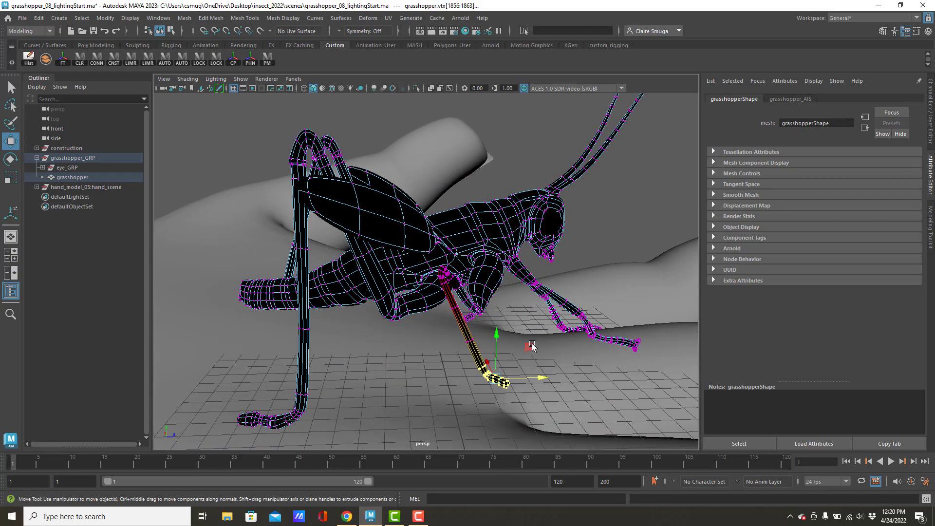
pyautogui.moveTo(496, 334); pyautogui.dragTo(495, 364)
pyautogui.keyDown('alt'); pyautogui.moveTo(562, 338); pyautogui.dragTo(518, 380); pyautogui.keyUp('alt')
pyautogui.moveTo(504, 331); pyautogui.dragTo(506, 324)
pyautogui.moveTo(376, 385); pyautogui.dragTo(421, 429)
pyautogui.keyDown('alt'); pyautogui.moveTo(423, 424); pyautogui.dragTo(461, 321); pyautogui.keyUp('alt')
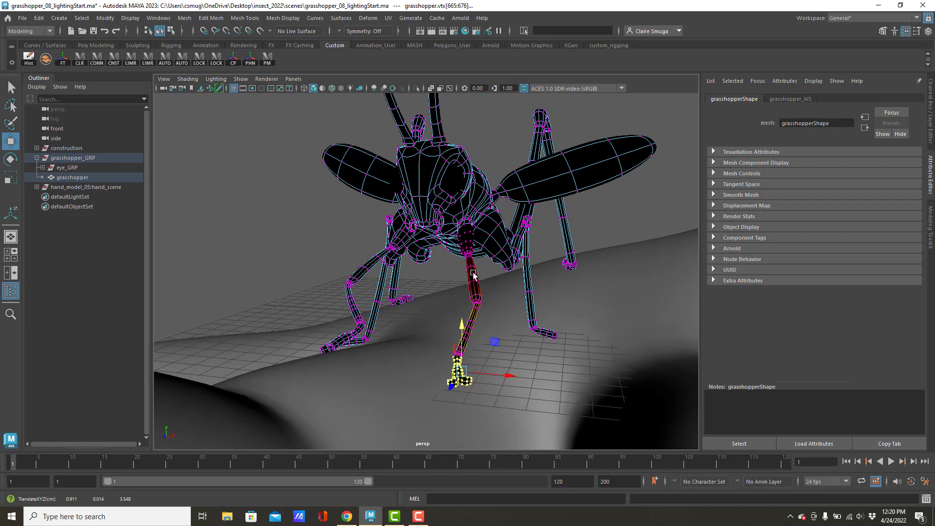
# Return to Object Mode, zoom out, and select the hand model
pyautogui.moveTo(471, 228); pyautogui.dragTo(506, 209, button='right')
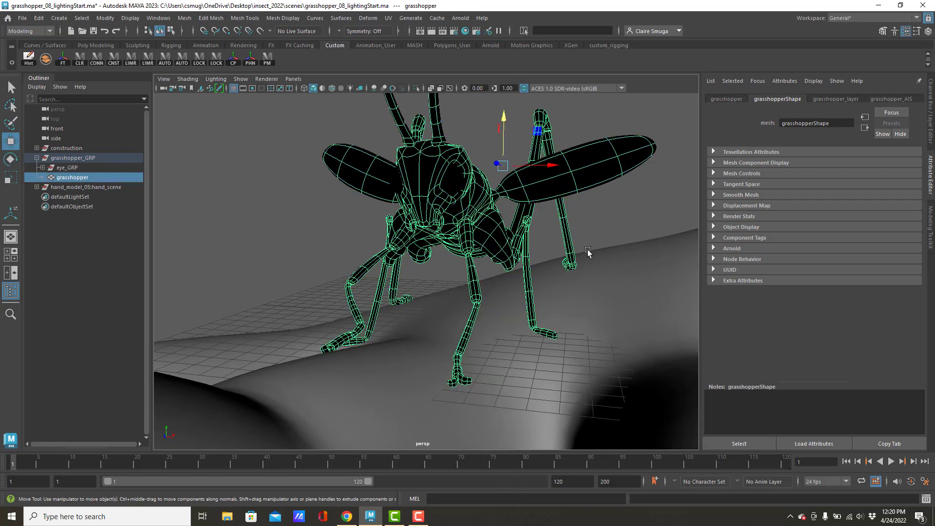
pyautogui.scroll(-5, 586, 253)
pyautogui.keyDown('alt'); pyautogui.moveTo(586, 253); pyautogui.dragTo(587, 276); pyautogui.keyUp('alt')
pyautogui.click(541, 281)
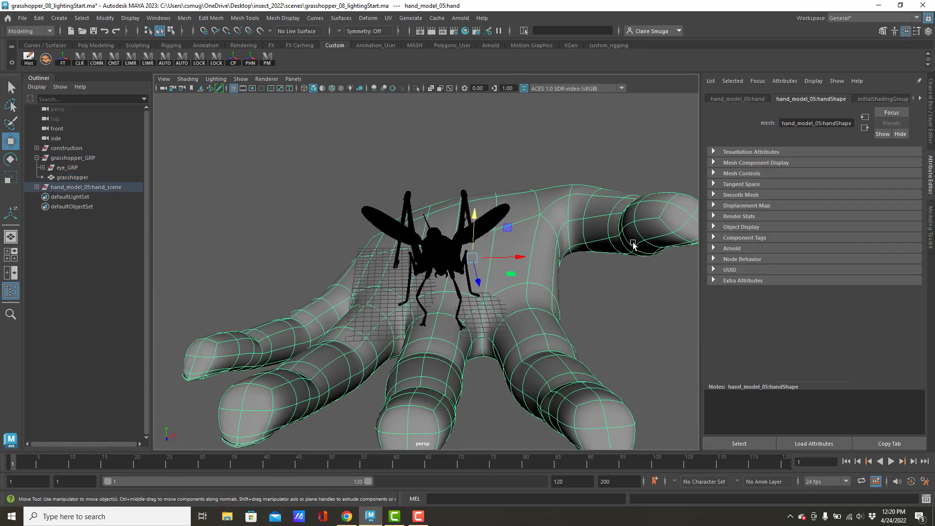
# Assign a new Arnold aiStandardSurface material to the hand and rename it hand_AIS
pyautogui.rightClick(535, 210)
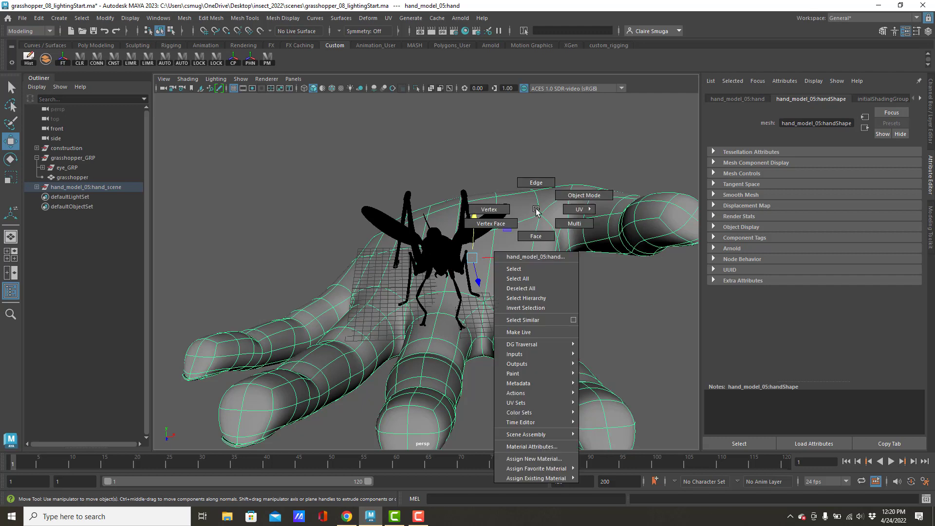
pyautogui.click(528, 459)
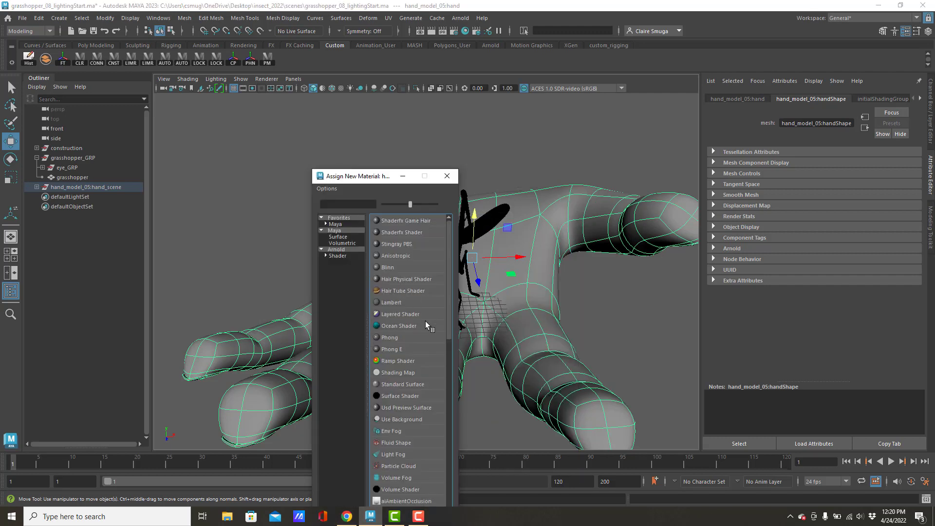
pyautogui.click(335, 256)
pyautogui.click(416, 384)
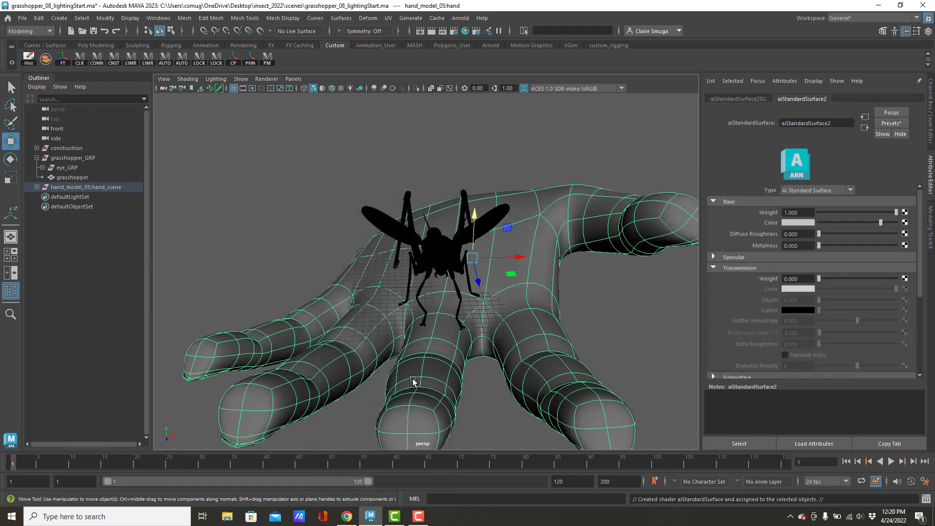
pyautogui.moveTo(846, 125); pyautogui.dragTo(744, 115)
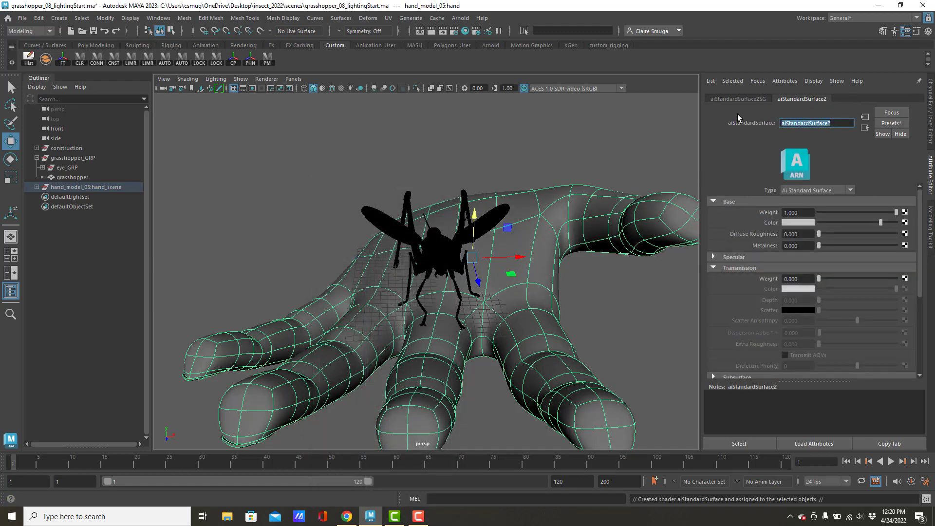
pyautogui.write('hand_AIS')
pyautogui.press('Return')
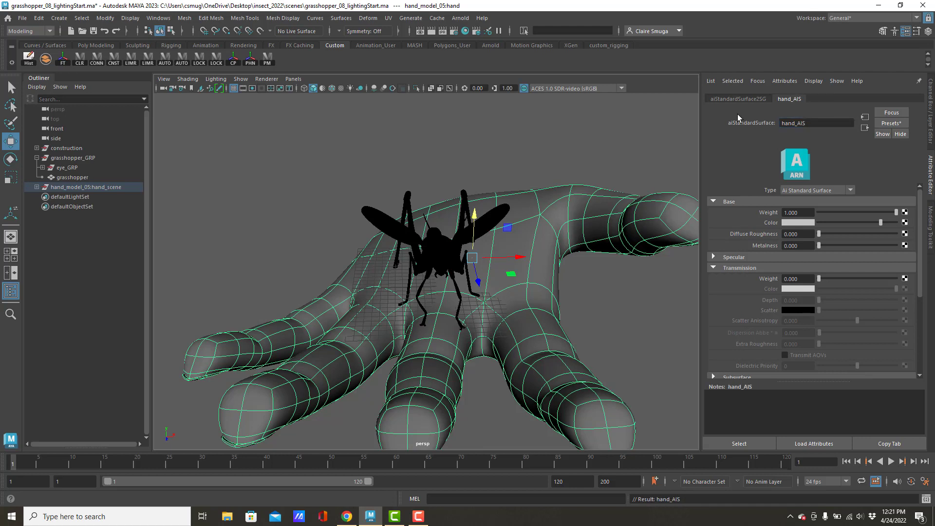
# Replace hand_AIS settings with the Skin preset, collapse Base and Transmission, and expand Subsurface
pyautogui.click(901, 123)
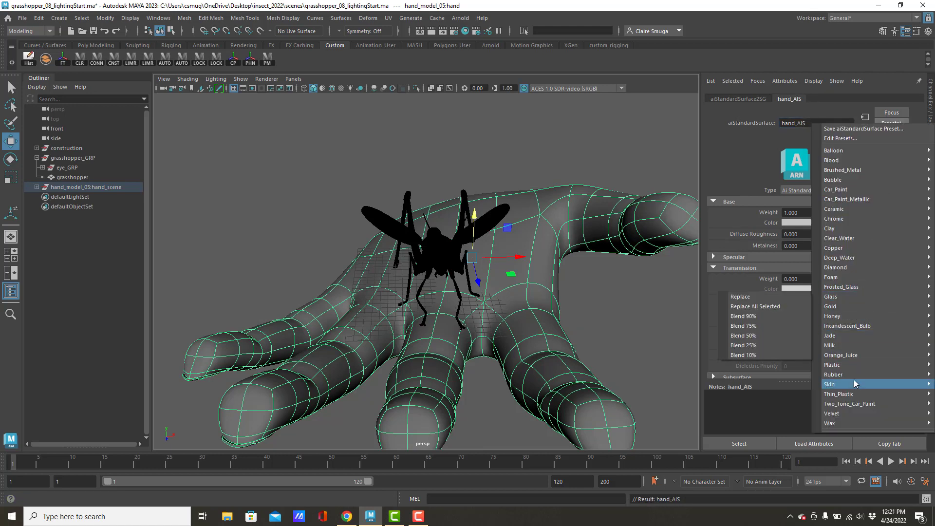
pyautogui.moveTo(853, 382)
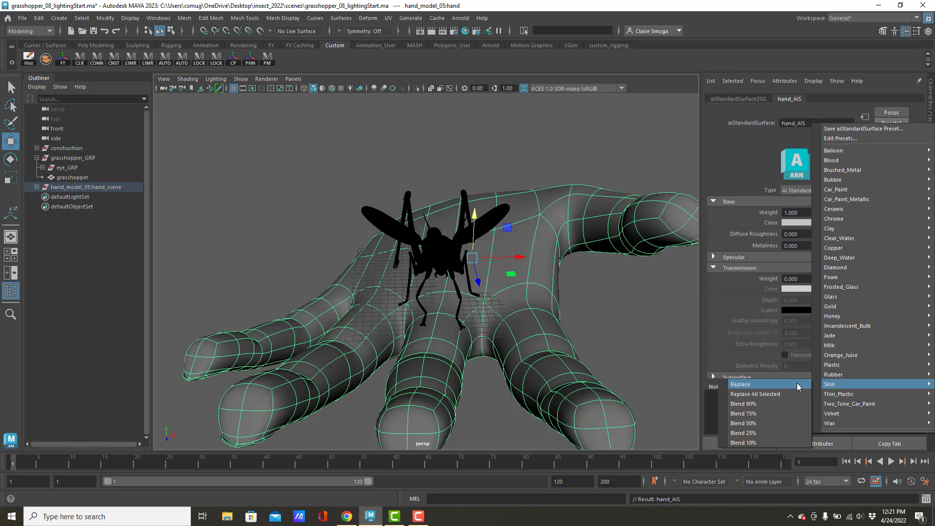
pyautogui.click(796, 384)
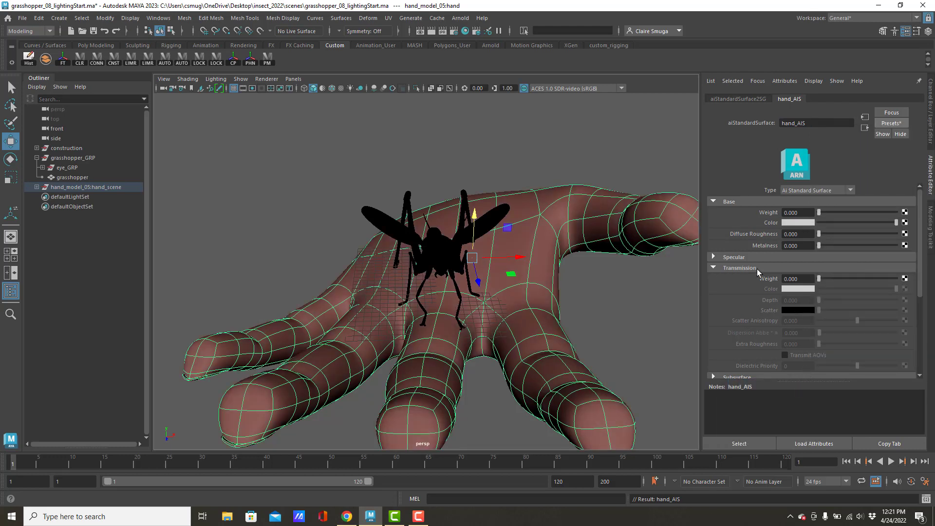
pyautogui.click(712, 202)
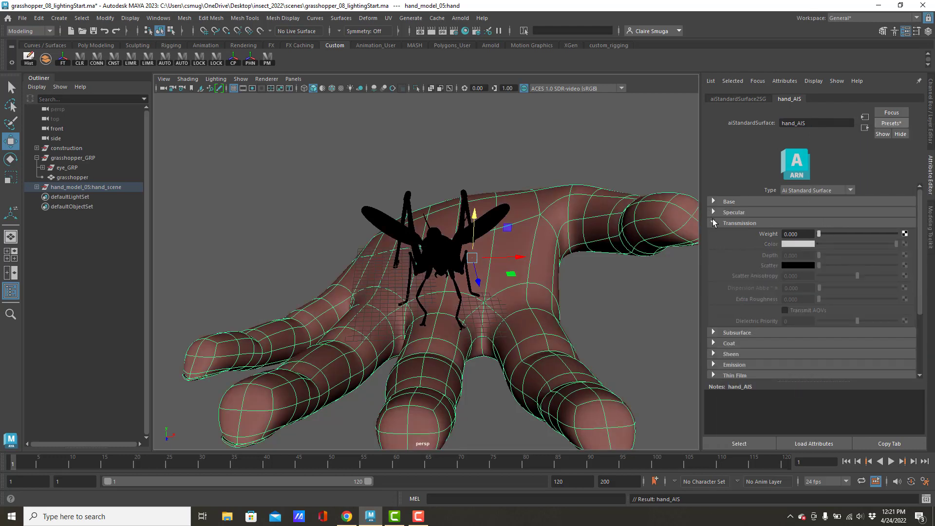
pyautogui.click(712, 222)
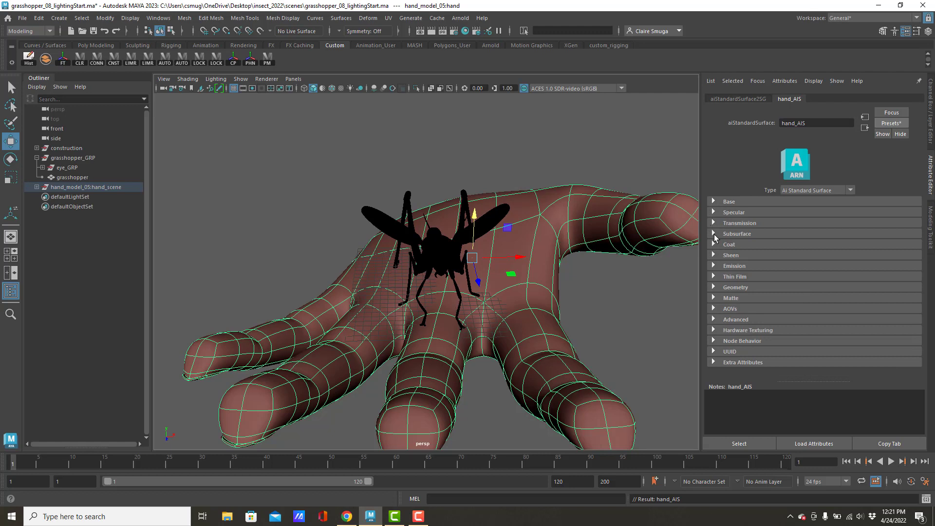
pyautogui.click(713, 234)
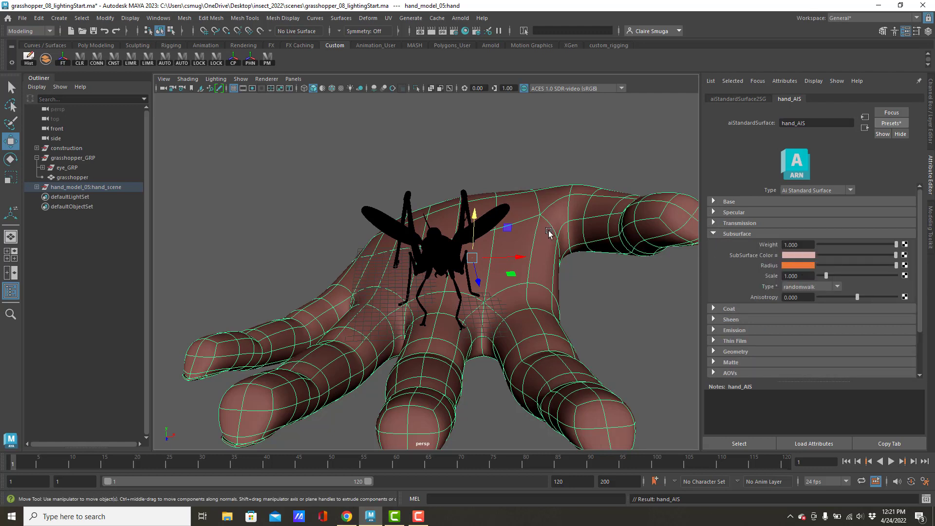
# Add an Arnold Physical Sky light and launch an Arnold render of the grasshopper on the hand
pyautogui.keyDown('alt'); pyautogui.moveTo(548, 230); pyautogui.dragTo(516, 229); pyautogui.keyUp('alt')
pyautogui.click(460, 18)
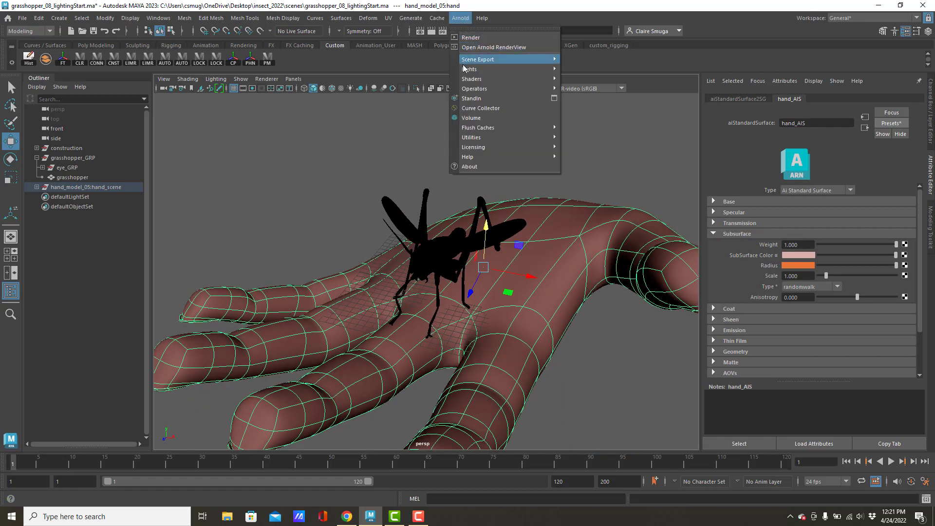
pyautogui.moveTo(487, 69)
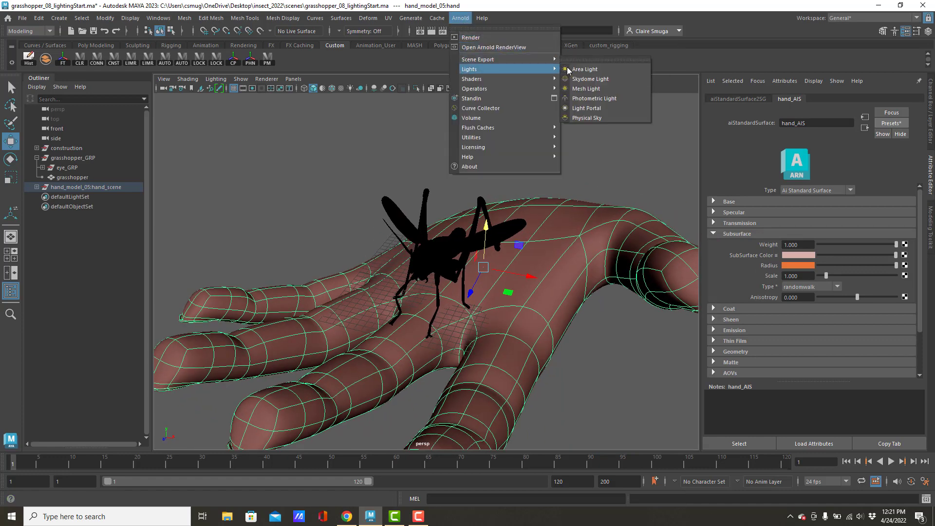
pyautogui.click(599, 118)
pyautogui.click(461, 18)
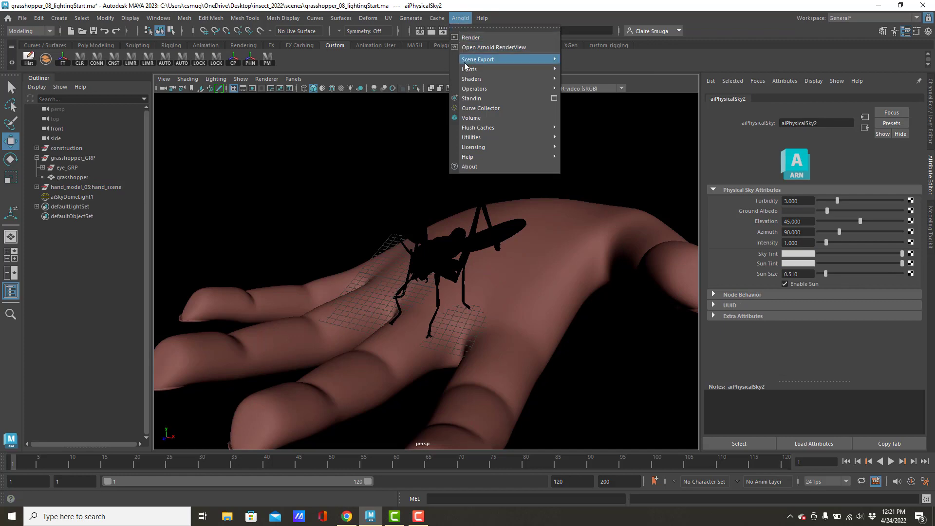
pyautogui.click(472, 43)
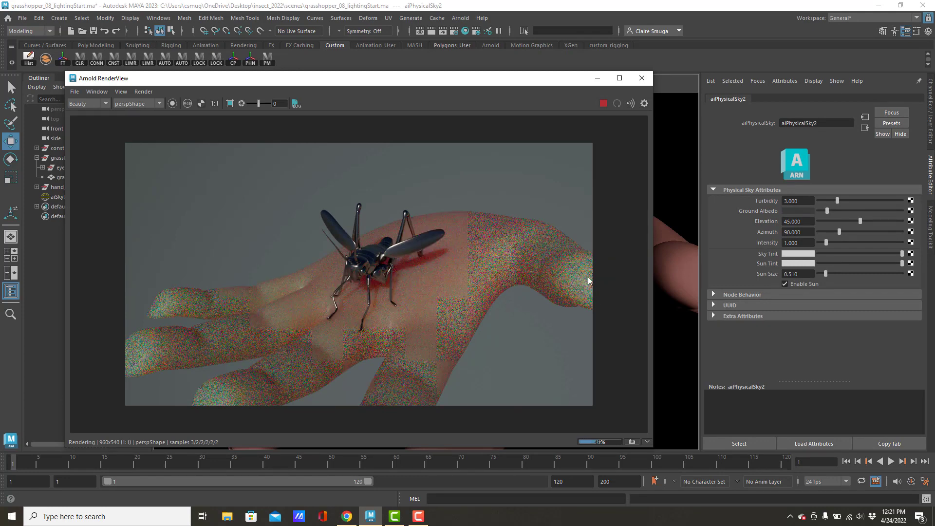
# Adjust hand_AIS subsurface colour brightness and raise the subsurface radius while watching the live render
pyautogui.click(682, 260)
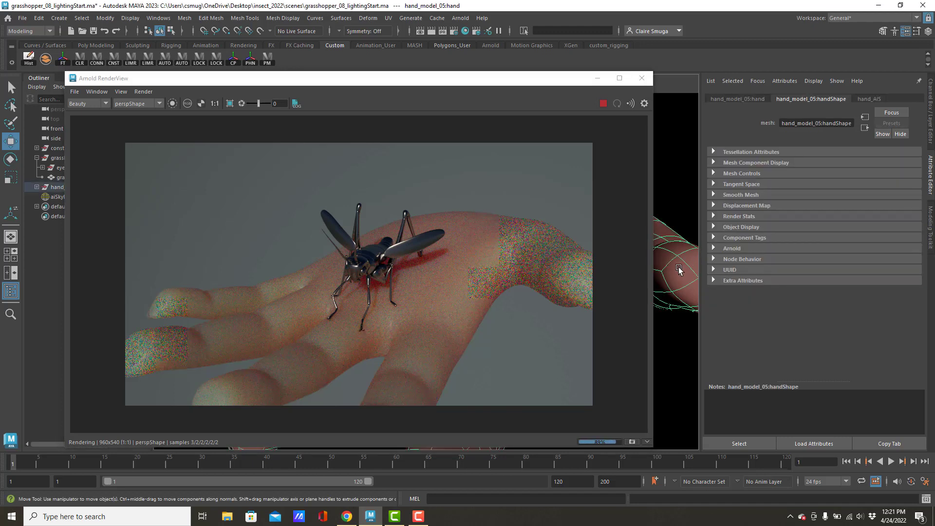
pyautogui.click(871, 99)
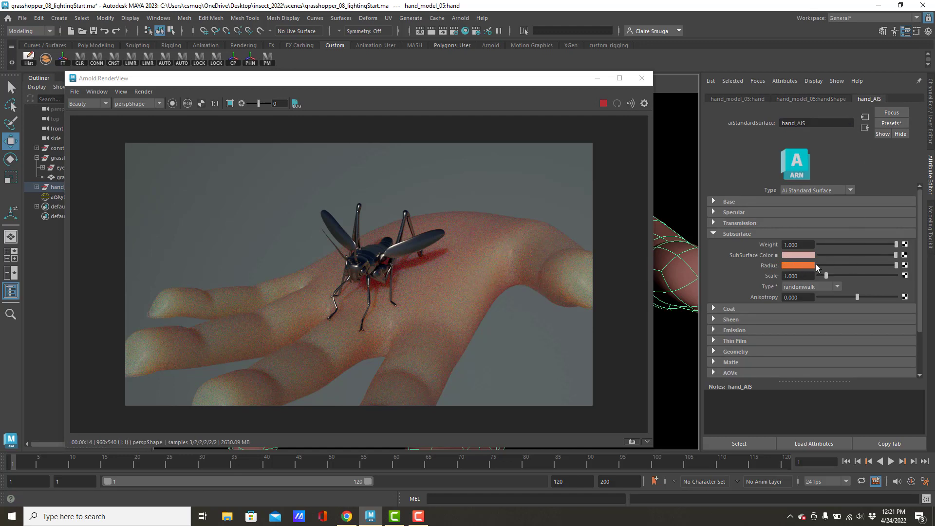
pyautogui.click(894, 256)
pyautogui.moveTo(895, 257); pyautogui.dragTo(853, 266)
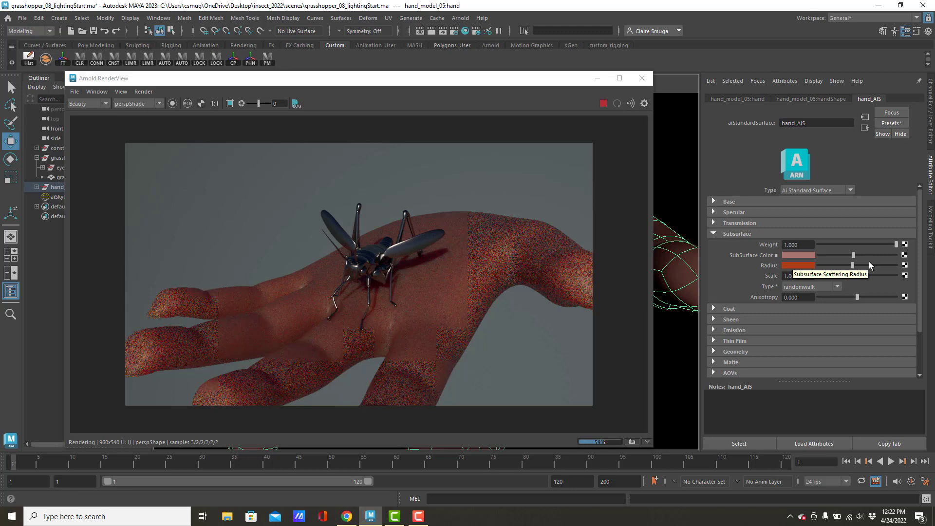
pyautogui.moveTo(853, 255)
pyautogui.mouseDown()
pyautogui.moveTo(862, 255)
pyautogui.moveTo(857, 267)
pyautogui.moveTo(866, 255)
pyautogui.mouseUp()
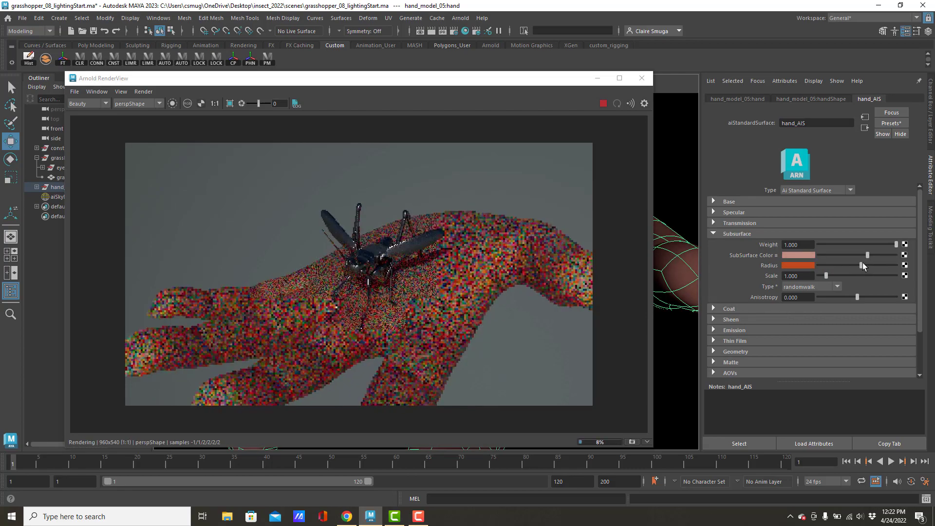
pyautogui.click(864, 264)
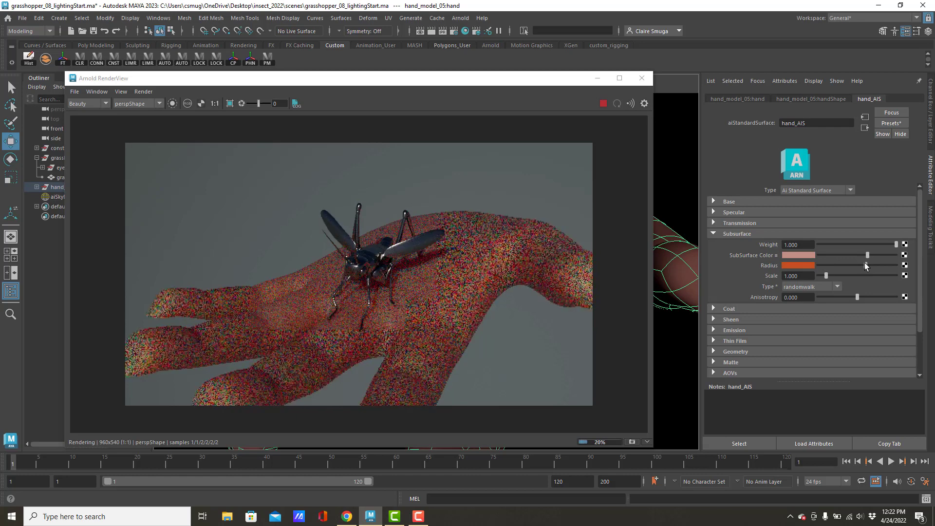
pyautogui.moveTo(864, 264); pyautogui.dragTo(866, 265)
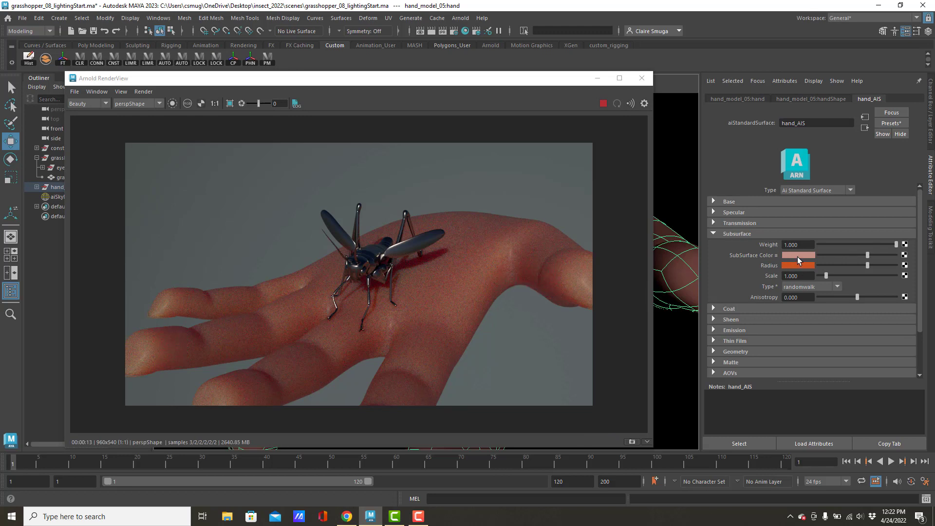
pyautogui.click(797, 256)
# Close the Arnold render view and add a new camera via Create > Cameras > Camera
pyautogui.click(639, 79)
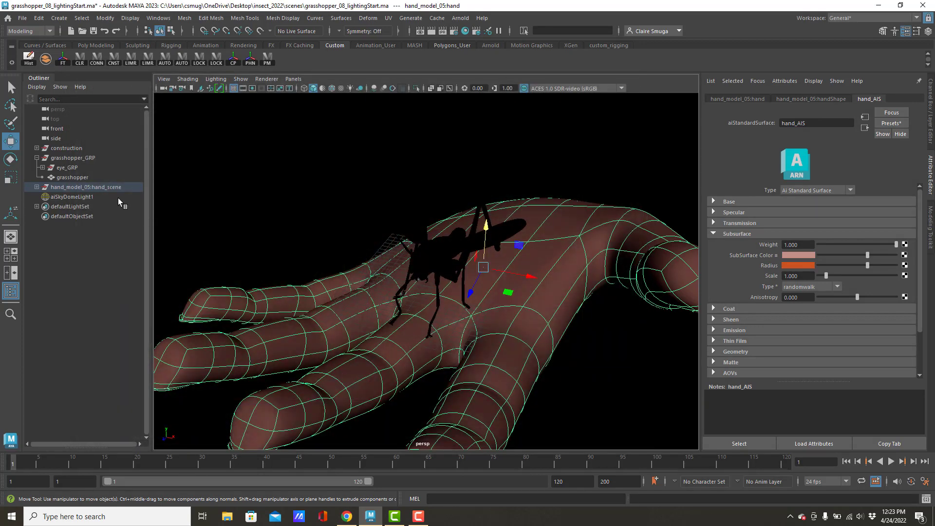
pyautogui.keyDown('alt'); pyautogui.moveTo(558, 334); pyautogui.dragTo(605, 329); pyautogui.keyUp('alt')
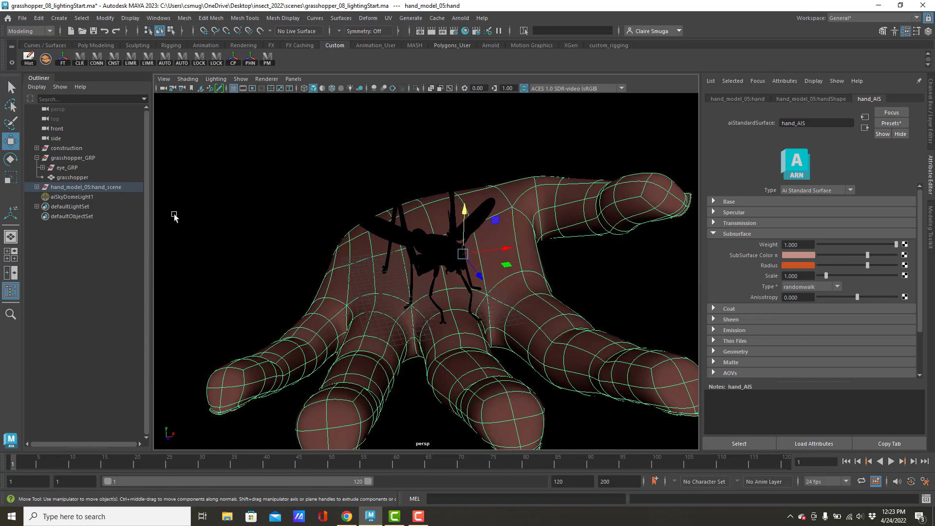
pyautogui.click(60, 18)
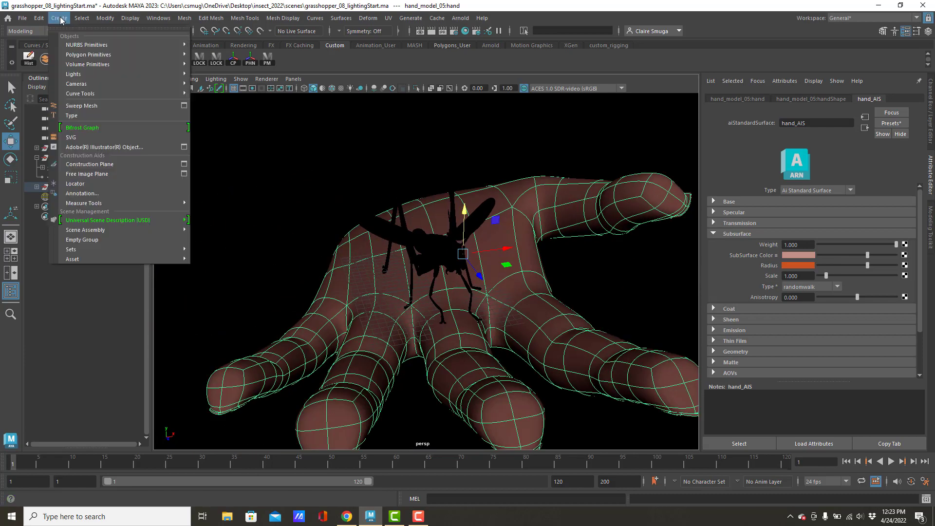
pyautogui.moveTo(124, 83)
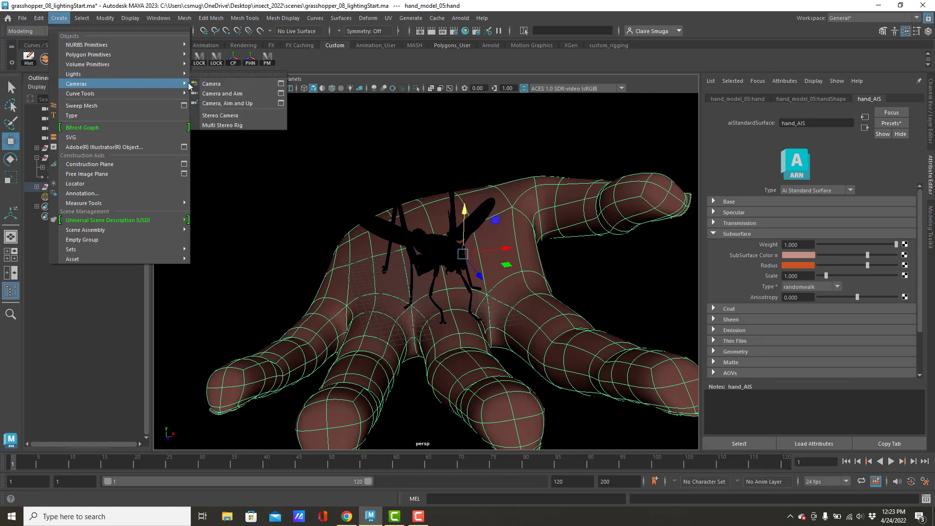
pyautogui.click(219, 87)
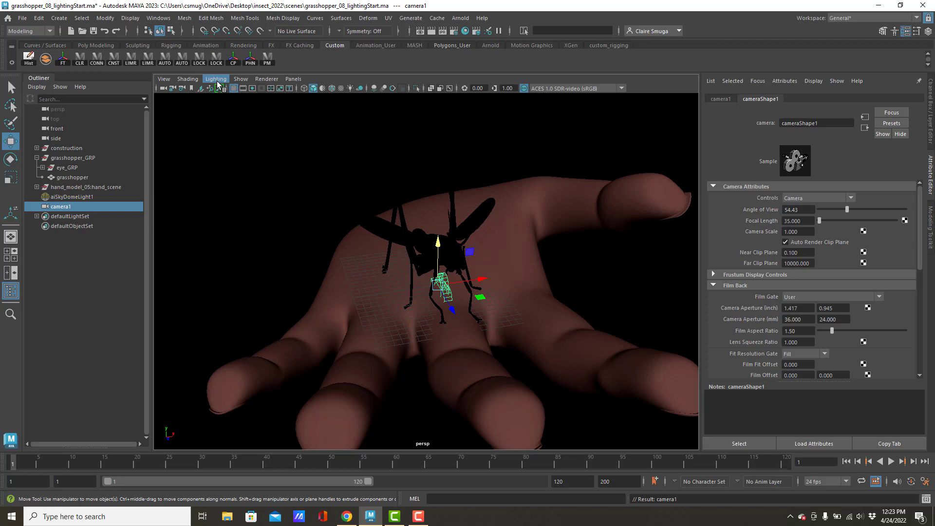
pyautogui.keyDown('alt'); pyautogui.moveTo(533, 253); pyautogui.dragTo(587, 258); pyautogui.keyUp('alt')
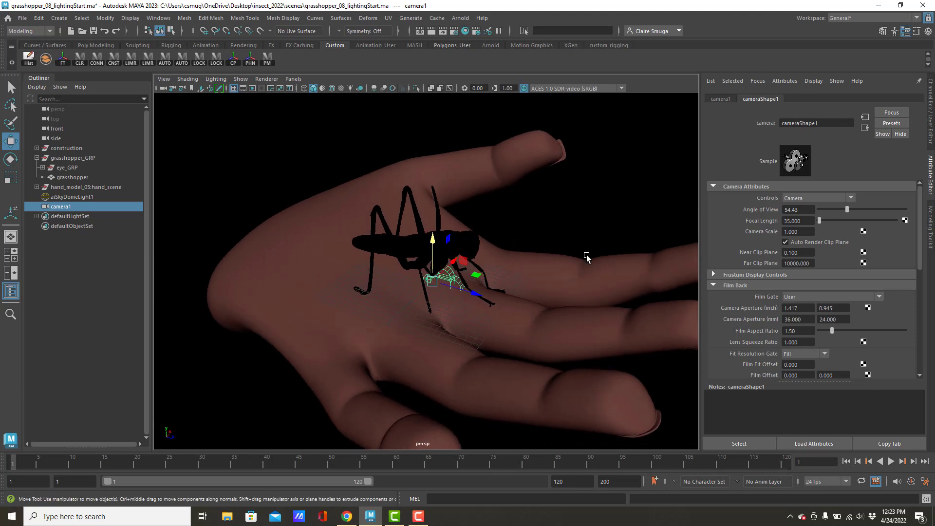